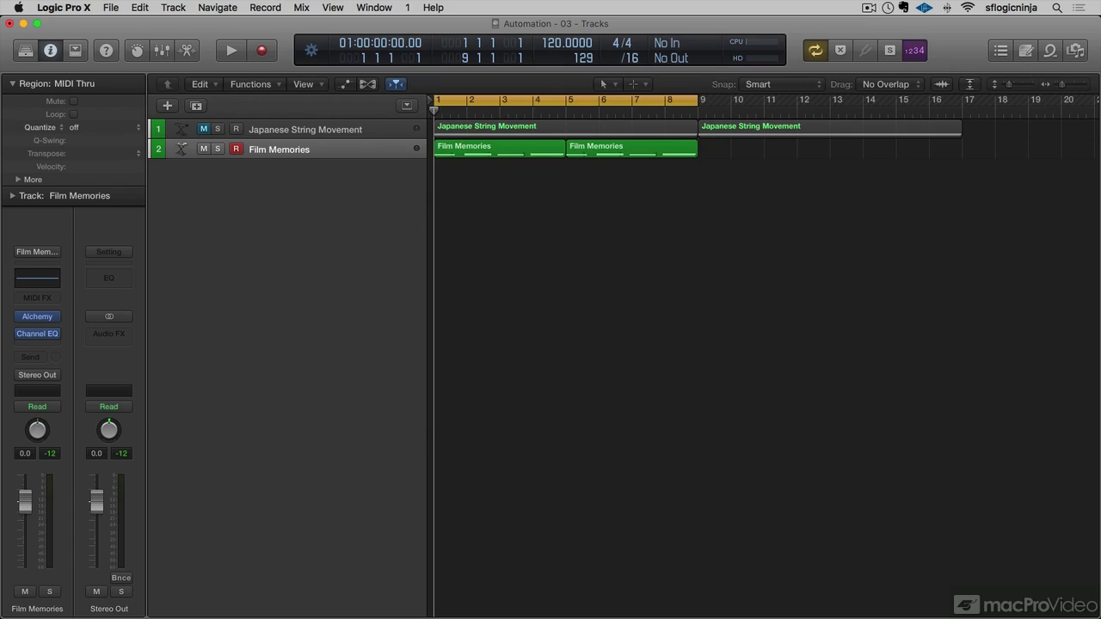
- Play the song briefly, stop, and return the playhead to bar 1
key("space")
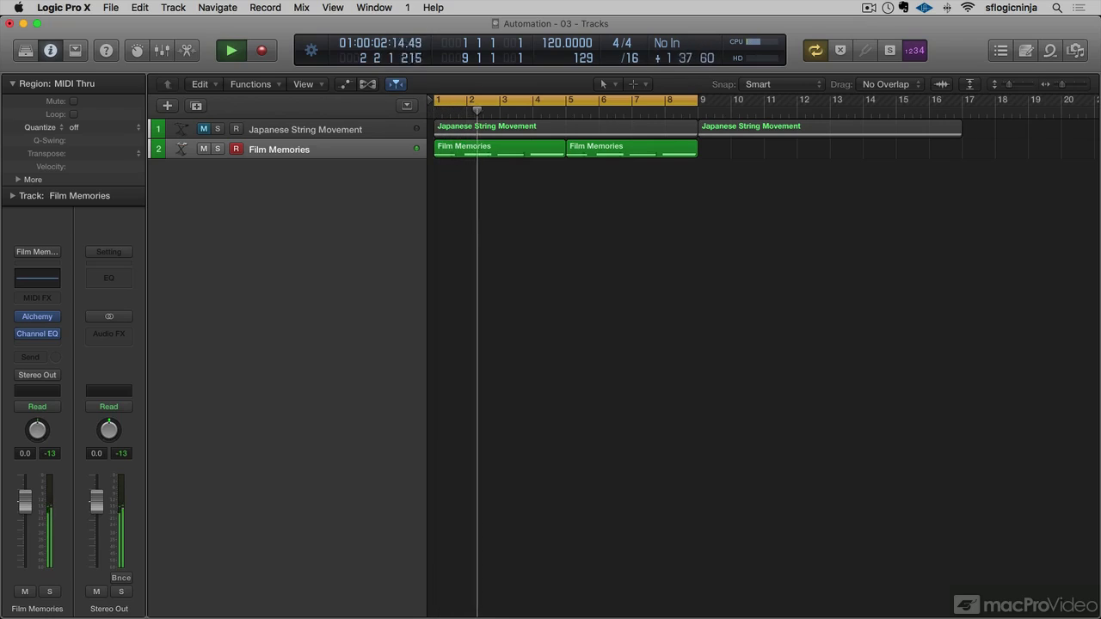
key("space")
key("Return")
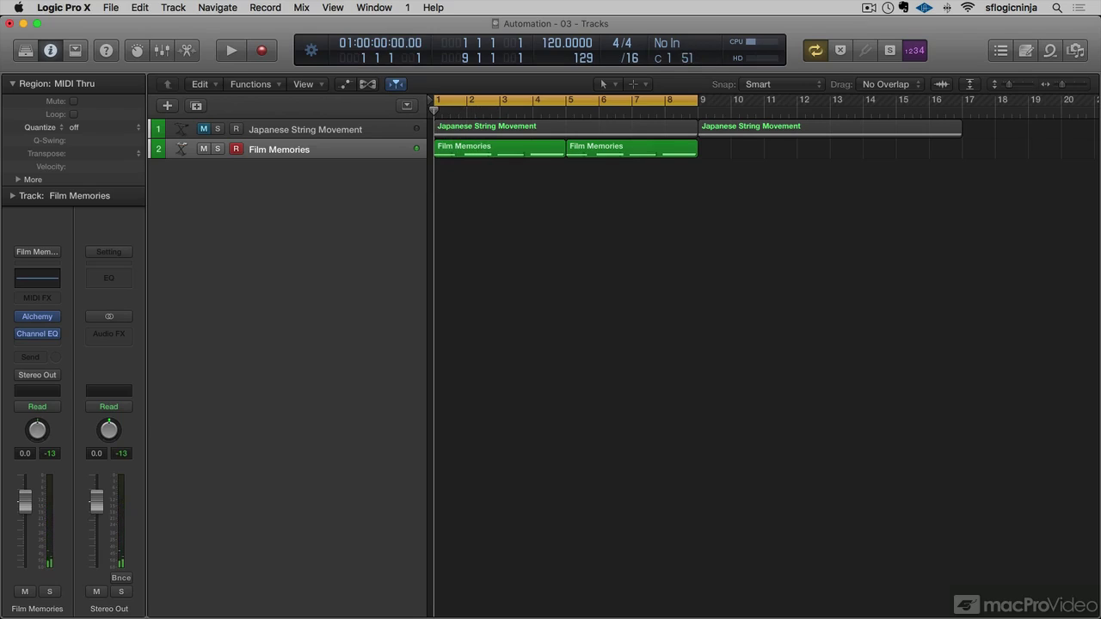
- Open the Film Memories track's Alchemy instrument with the Smart Controls panel shown
mouse_move(48, 318)
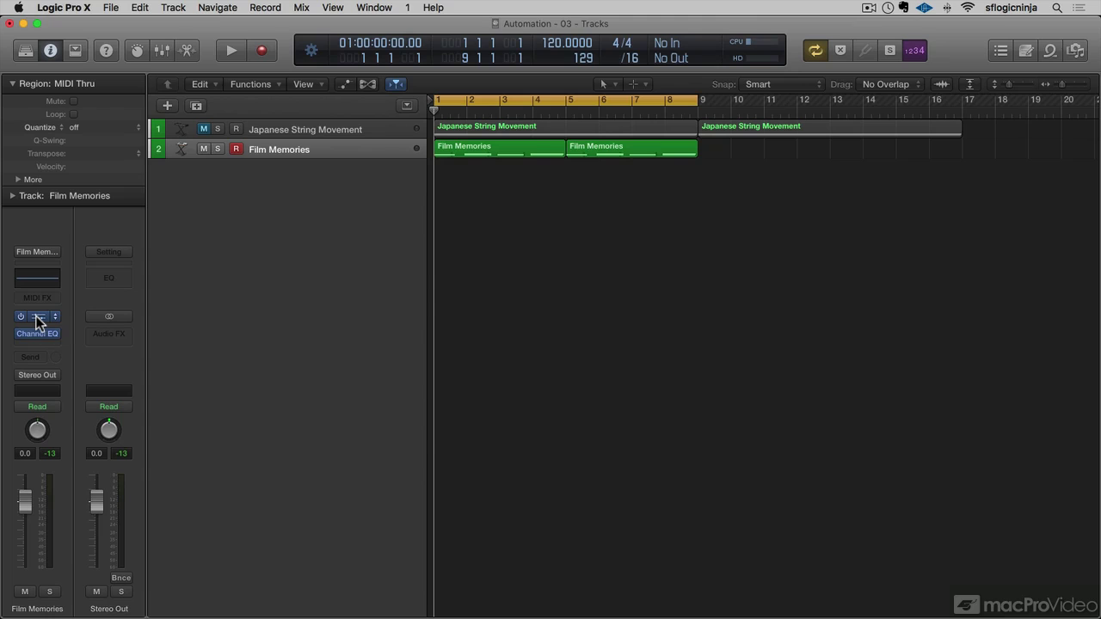
left_click(36, 318)
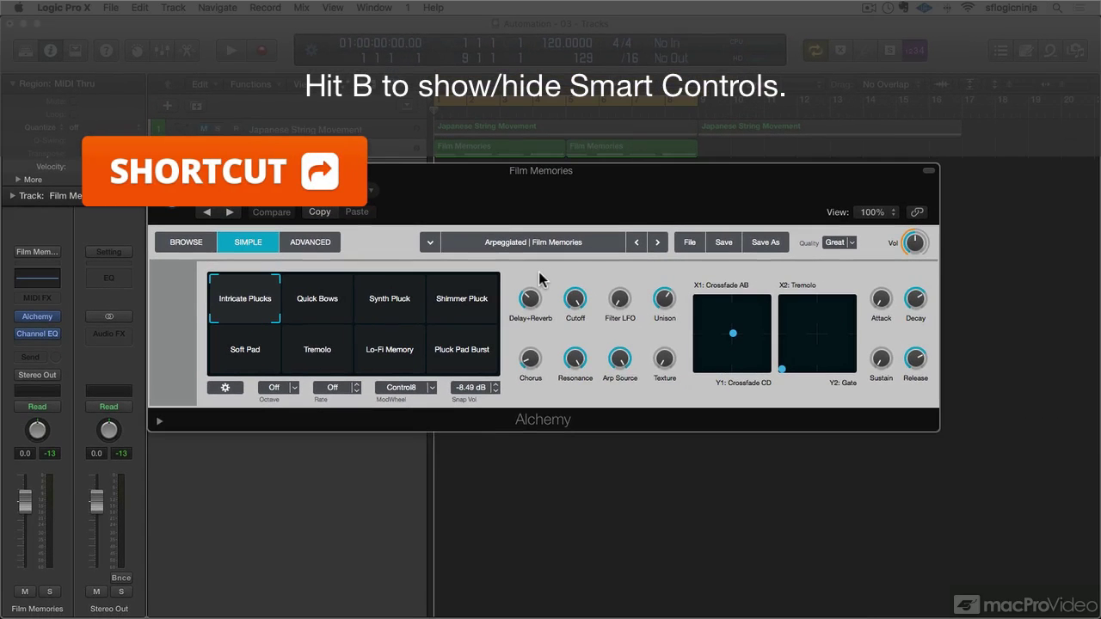
key("b")
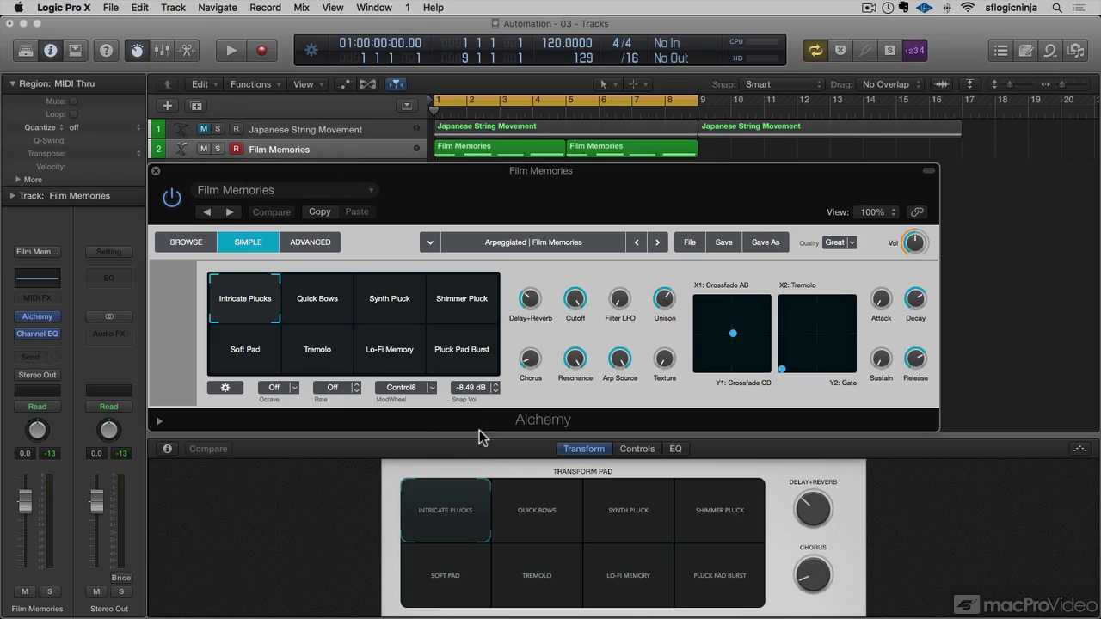
- Audition Quick Bows, Soft Pad, Tremolo, Synth Pluck and Shimmer Pluck, then return to Intricate Plucks
left_click(545, 521)
left_click(466, 579)
left_click(550, 579)
left_click(638, 515)
left_click(738, 513)
left_click(431, 514)
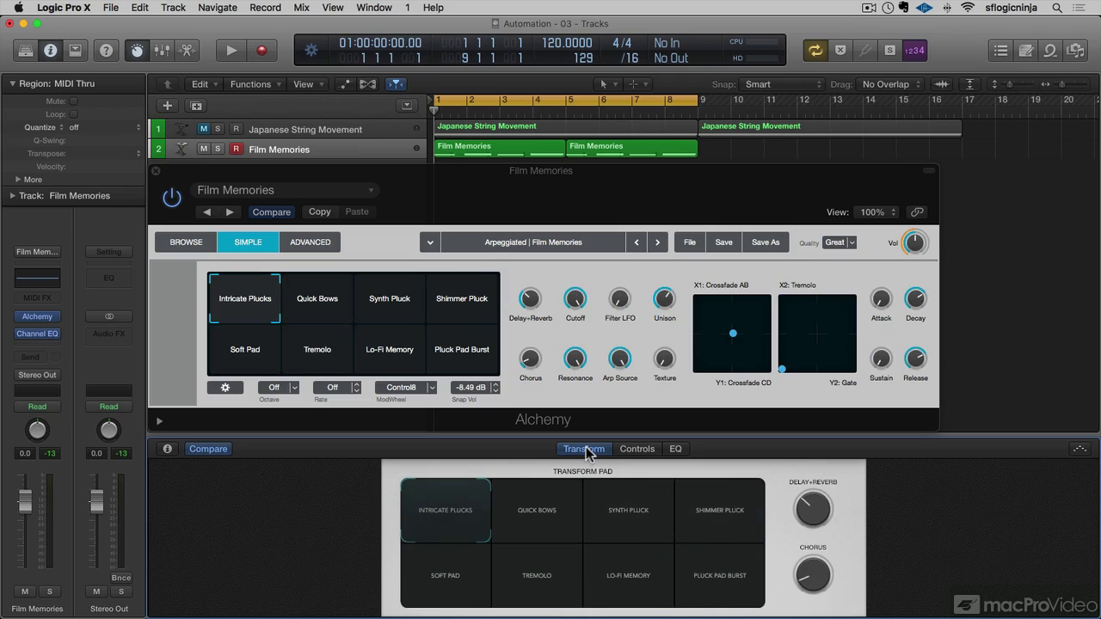
- Switch Smart Controls to the Controls page with knobs and XY pads
left_click(654, 449)
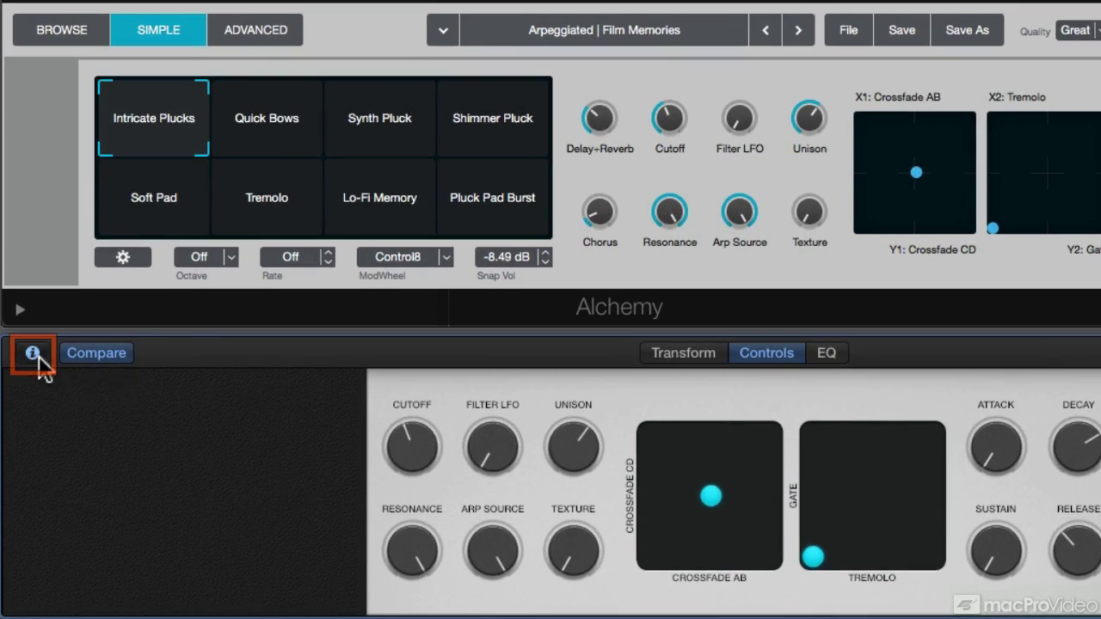
- Learn hardware knobs for Cutoff, Filter LFO, Unison, Resonance, Arp Source and Texture in the mapping inspector
left_click(32, 353)
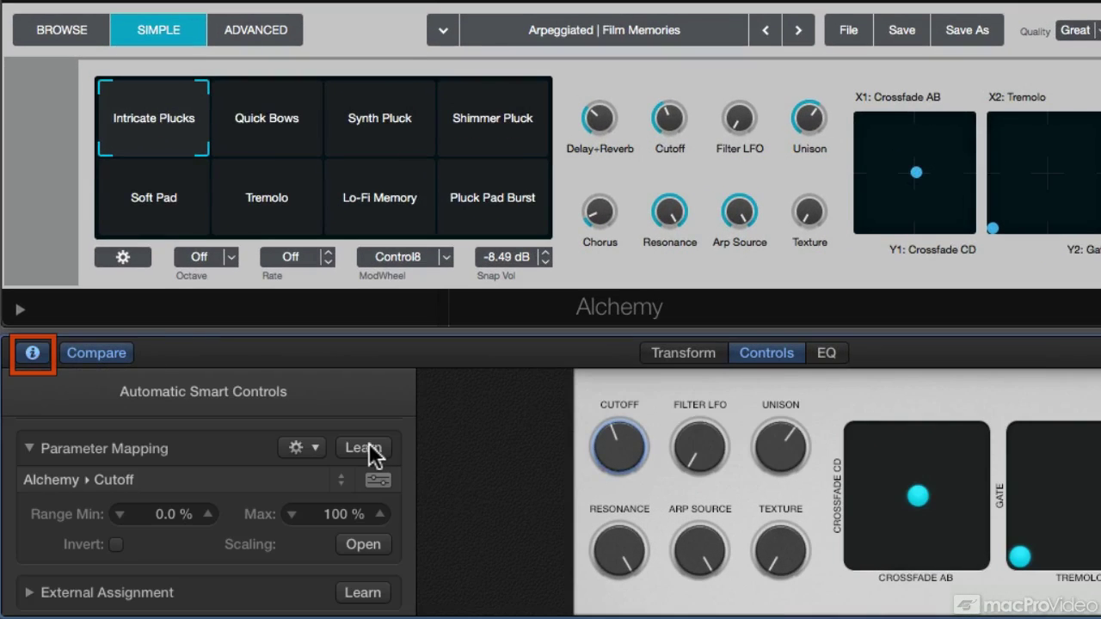
scroll(364, 448, "down", 2)
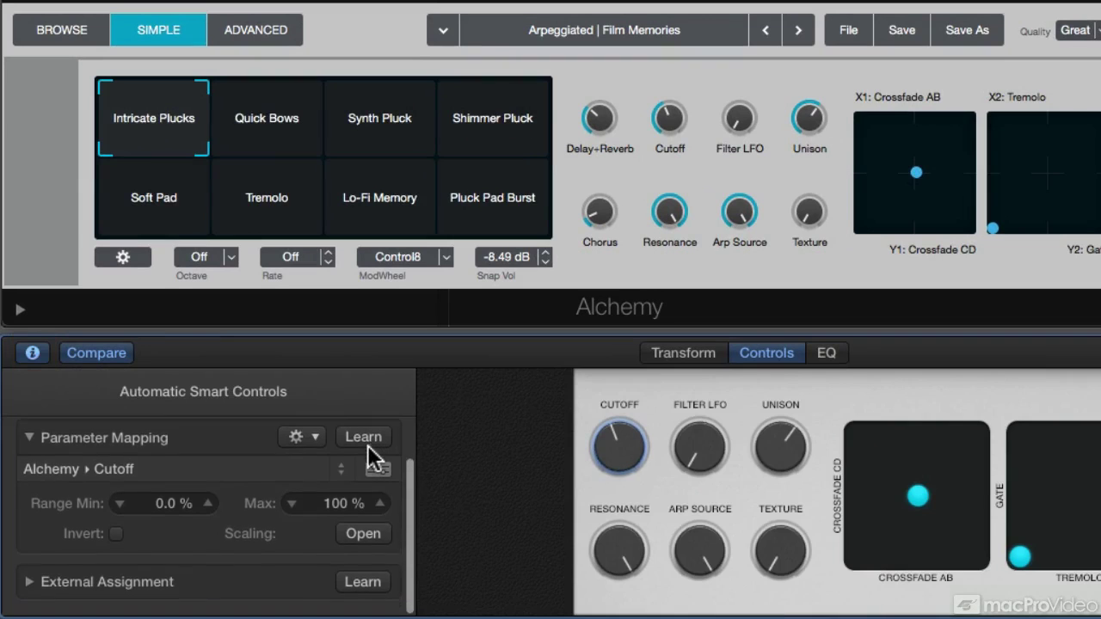
left_click(362, 593)
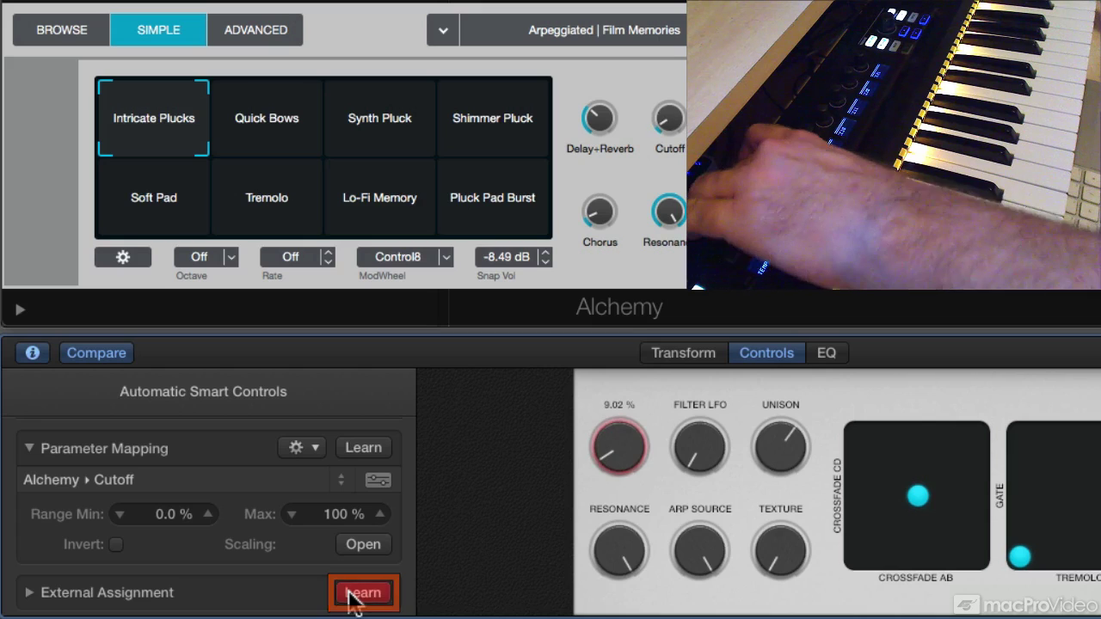
left_click(698, 449)
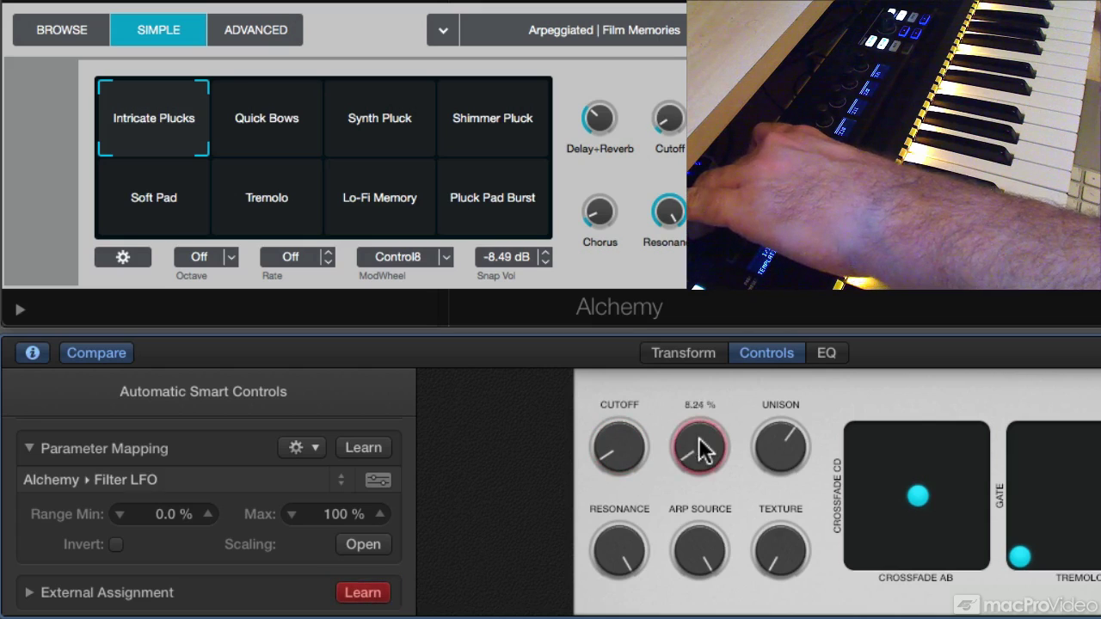
left_click(779, 446)
left_click(614, 556)
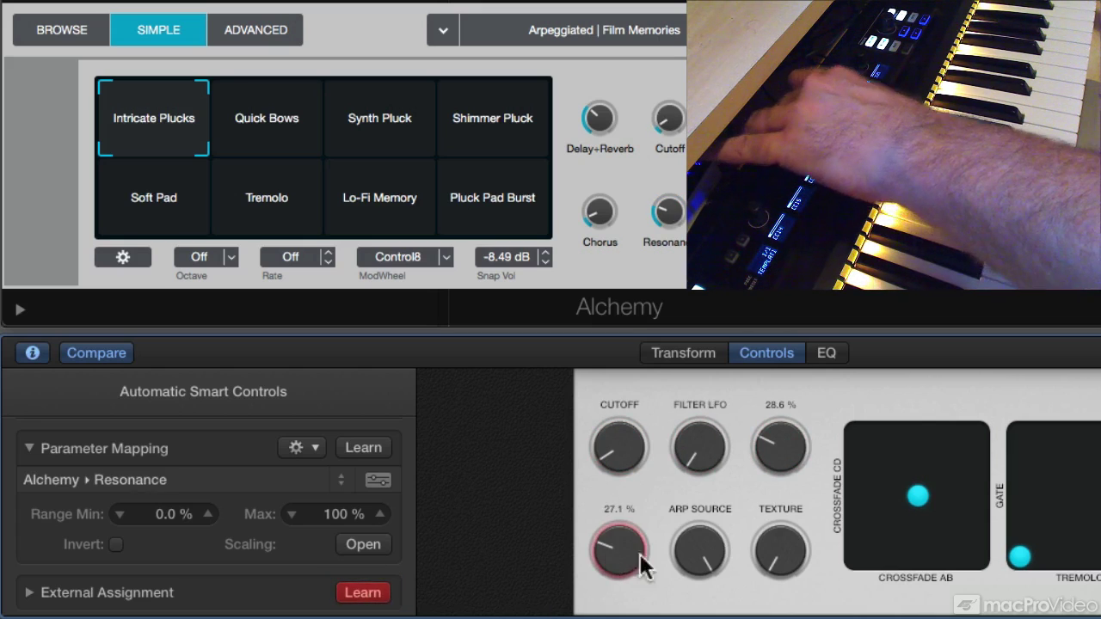
left_click(707, 557)
left_click(783, 552)
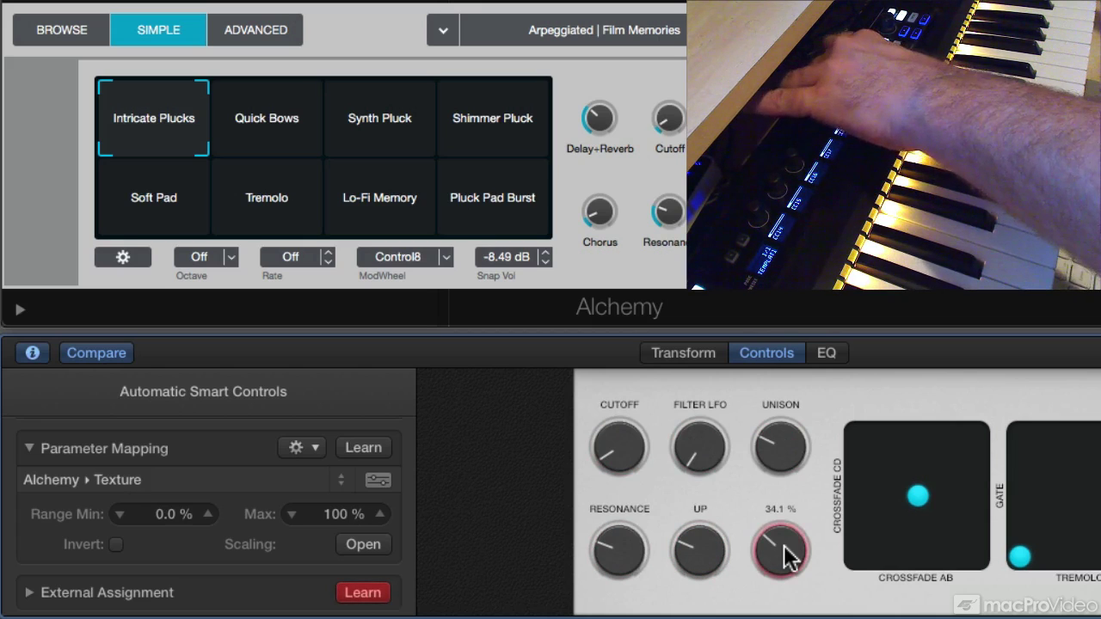
left_click(366, 596)
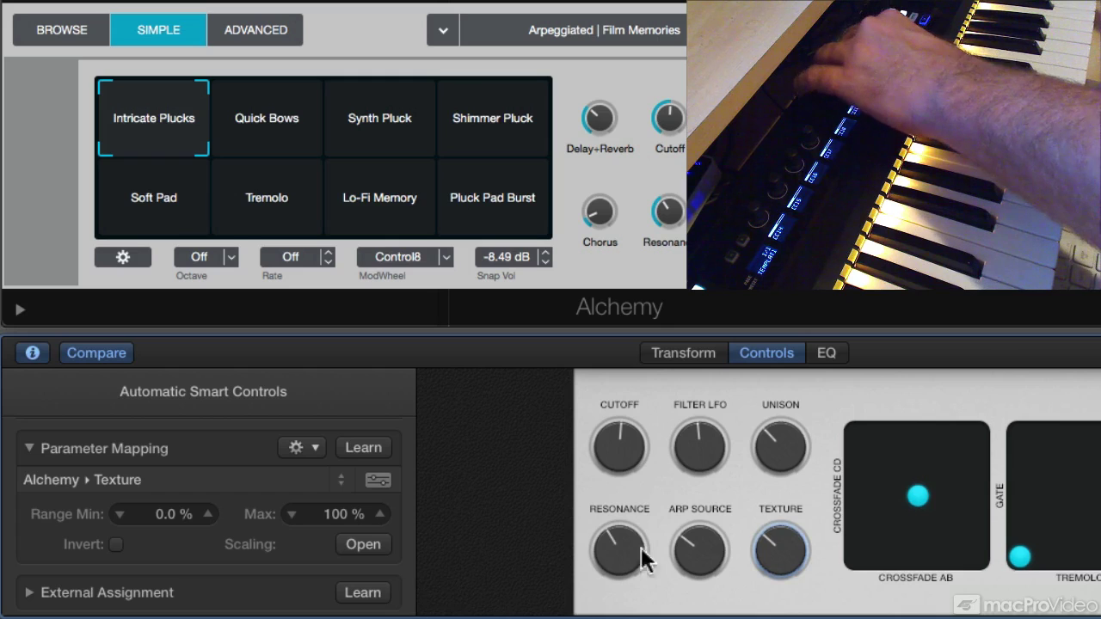
- Learn hardware controls for the Crossfade XY pad's vertical CD and horizontal AB axes
left_click(914, 497)
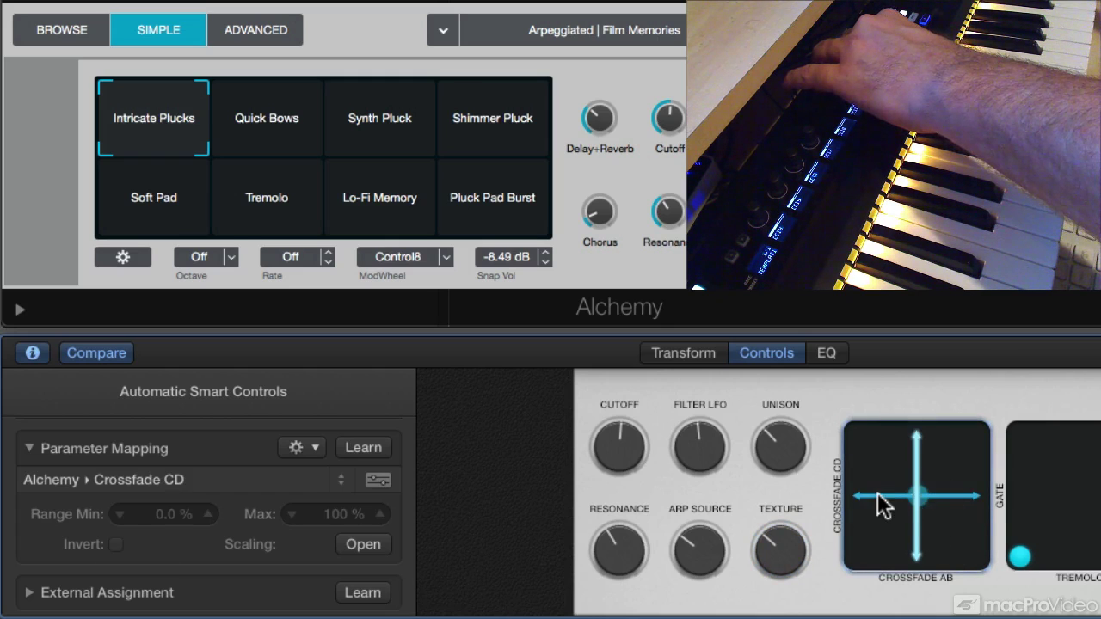
left_click(879, 504)
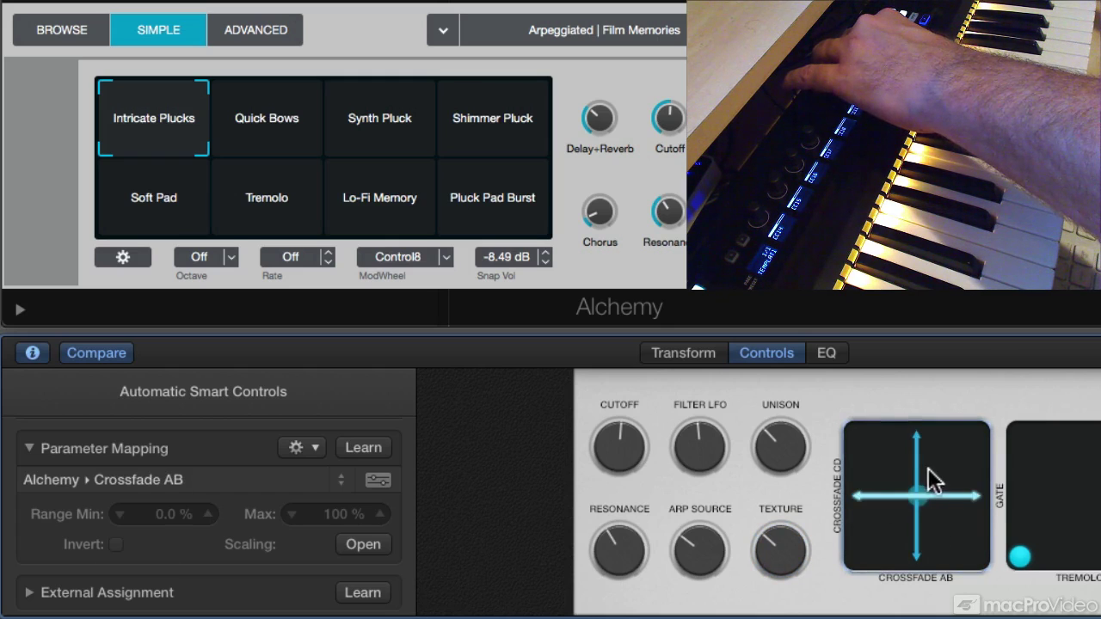
left_click(917, 472)
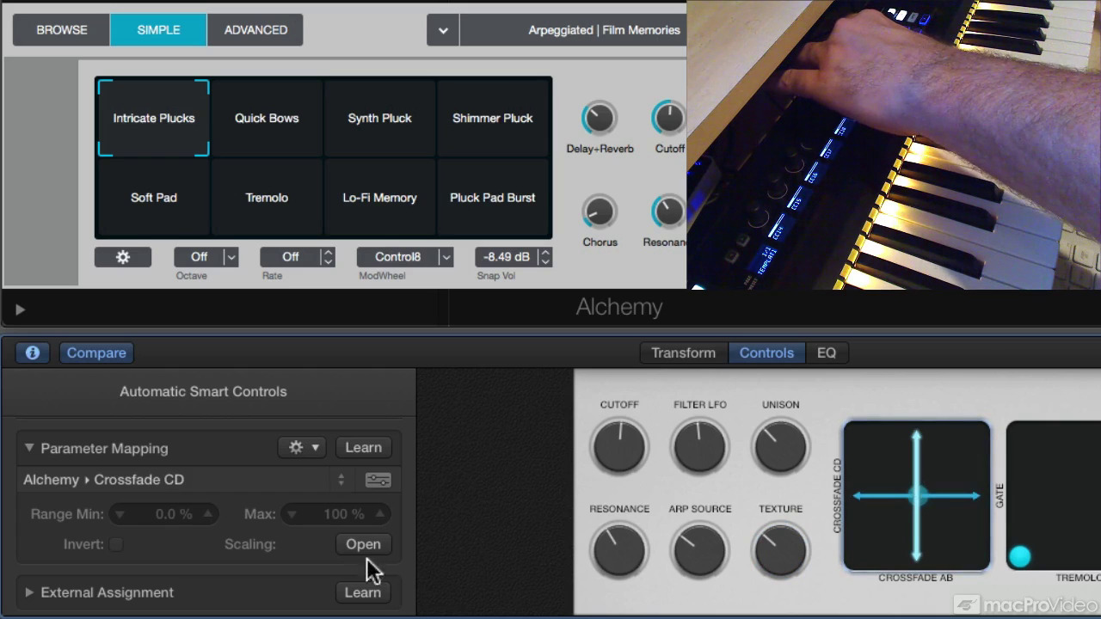
left_click(362, 593)
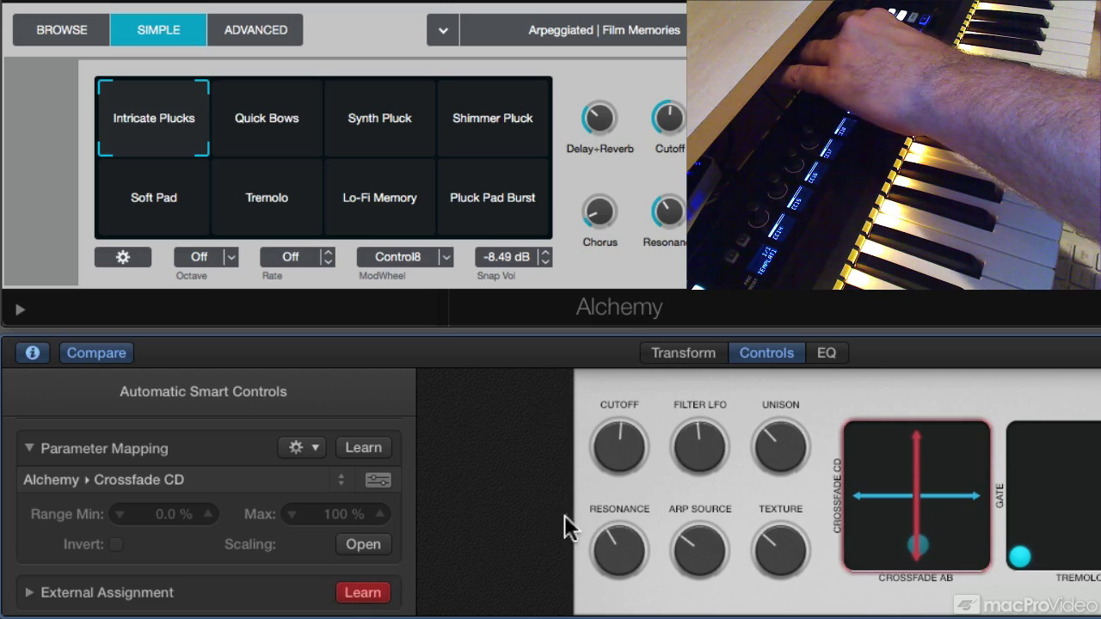
left_click(870, 495)
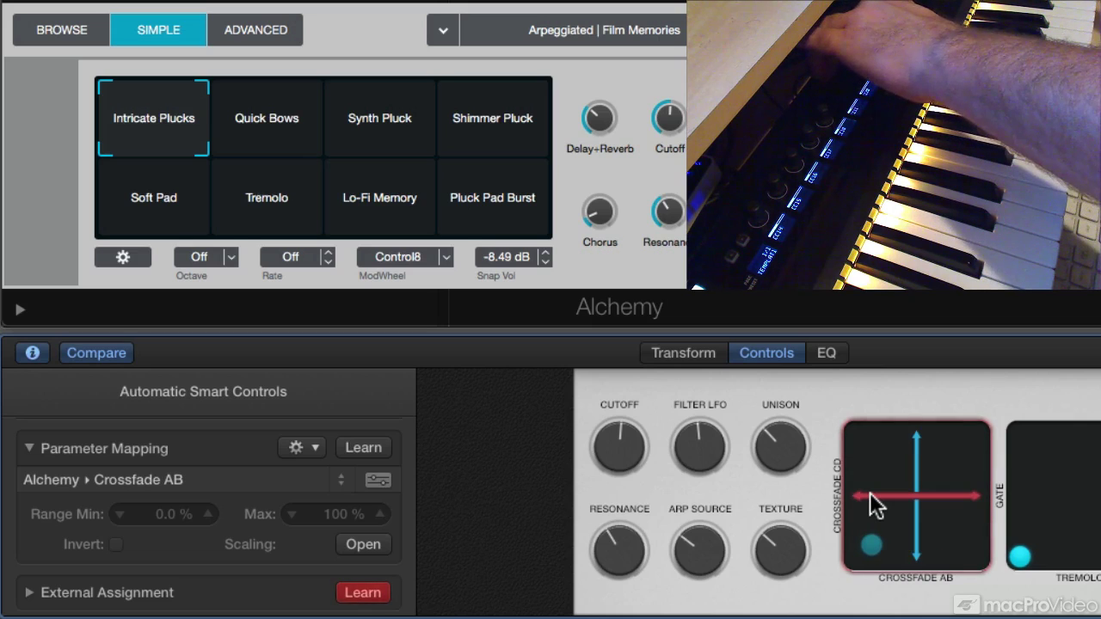
left_click(363, 593)
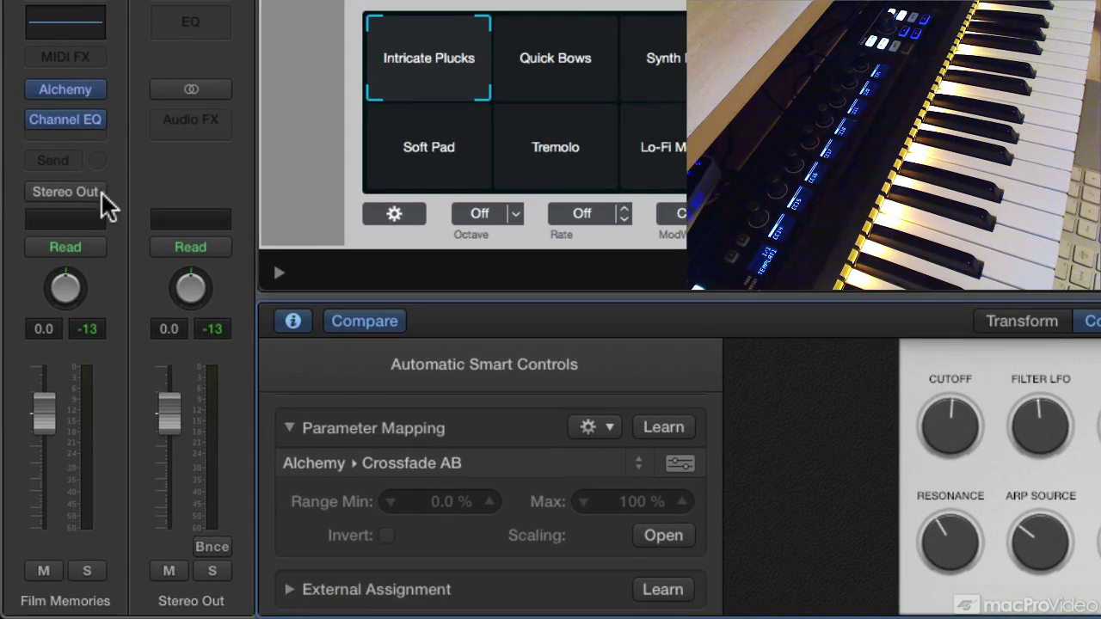
- Set Film Memories automation to Latch and test-play the arrangement
left_click(100, 244)
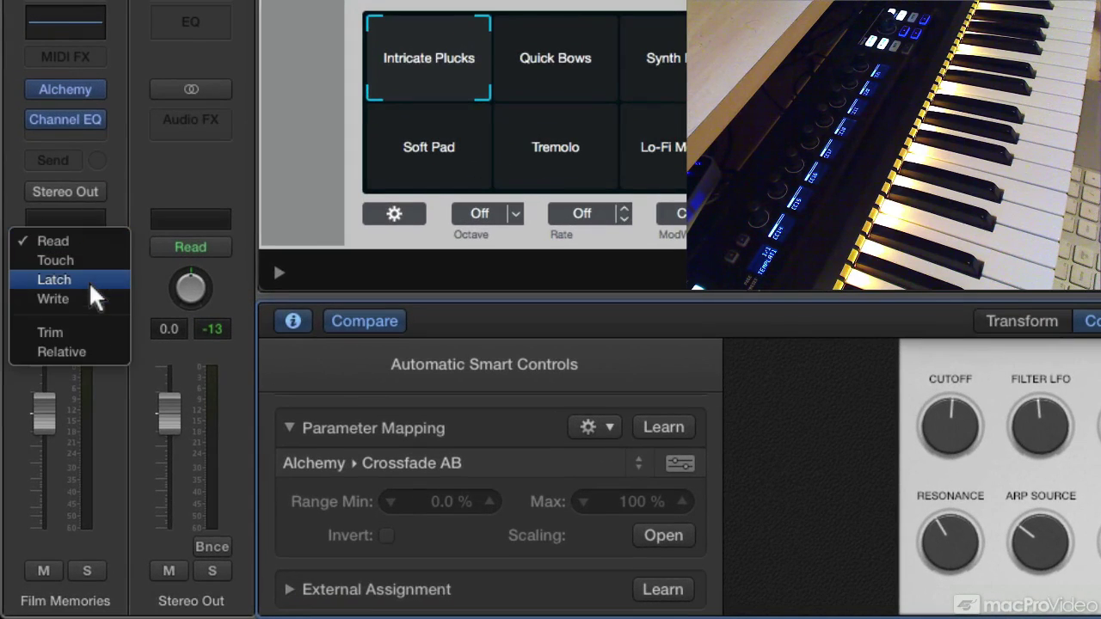
left_click(90, 283)
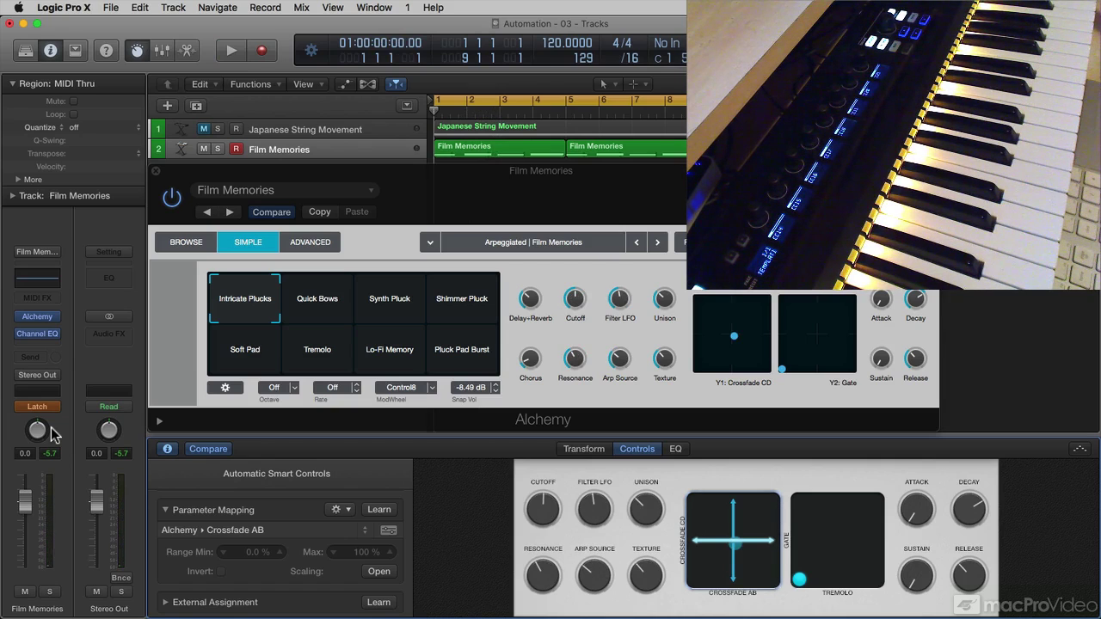
key("space")
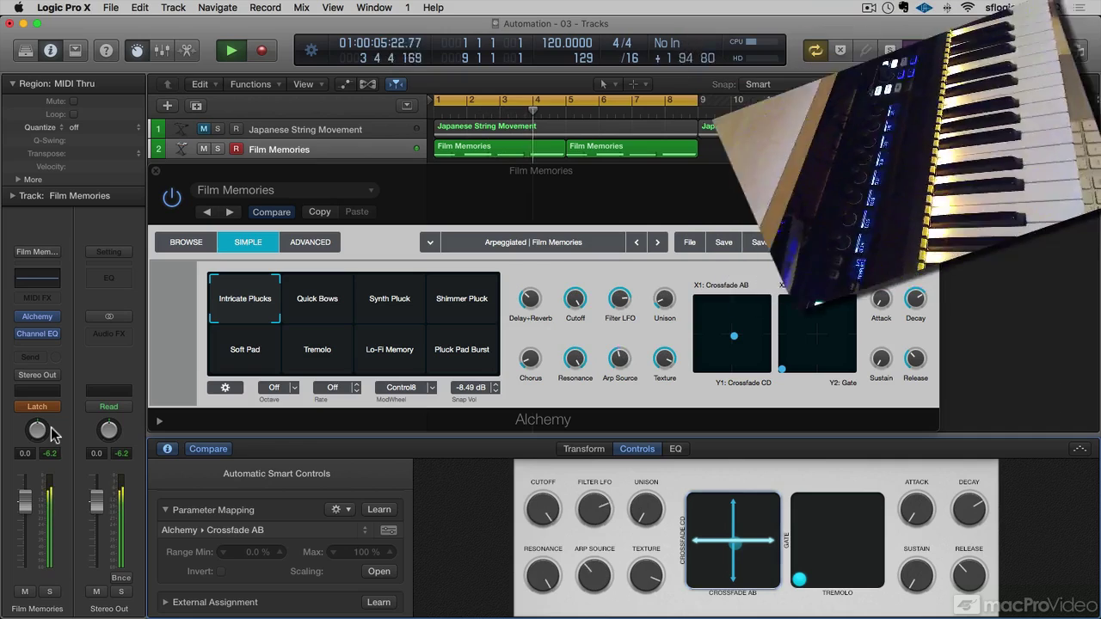
key("space")
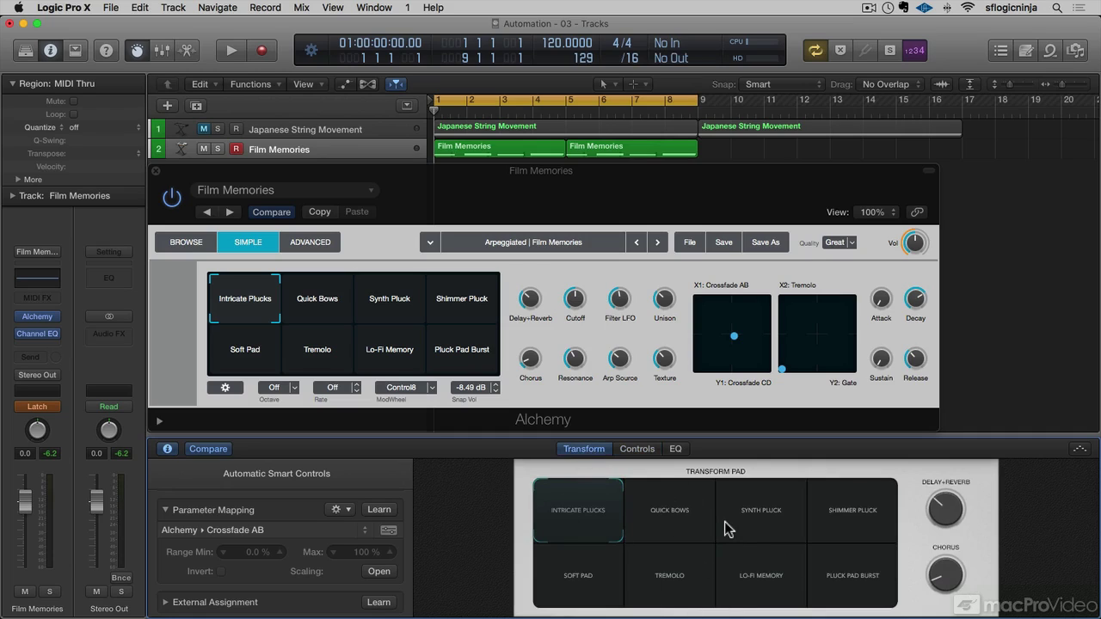
- Record a Latch pass switching Transform Pad snapshots, ending on Intricate Plucks
key("space")
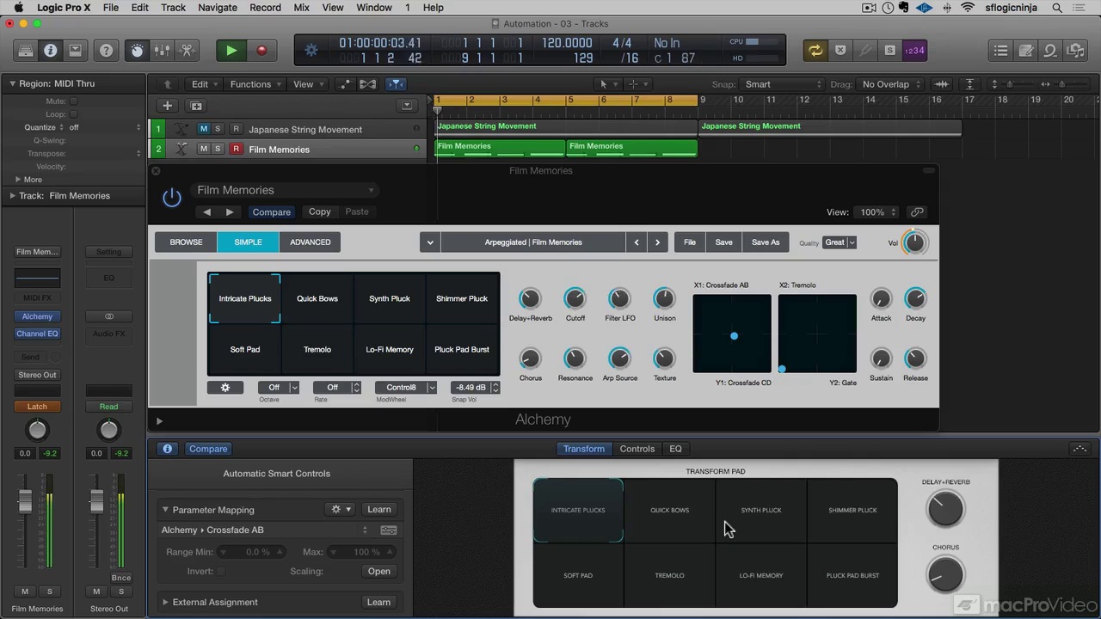
left_click_drag(718, 530, 720, 527)
left_click(752, 514)
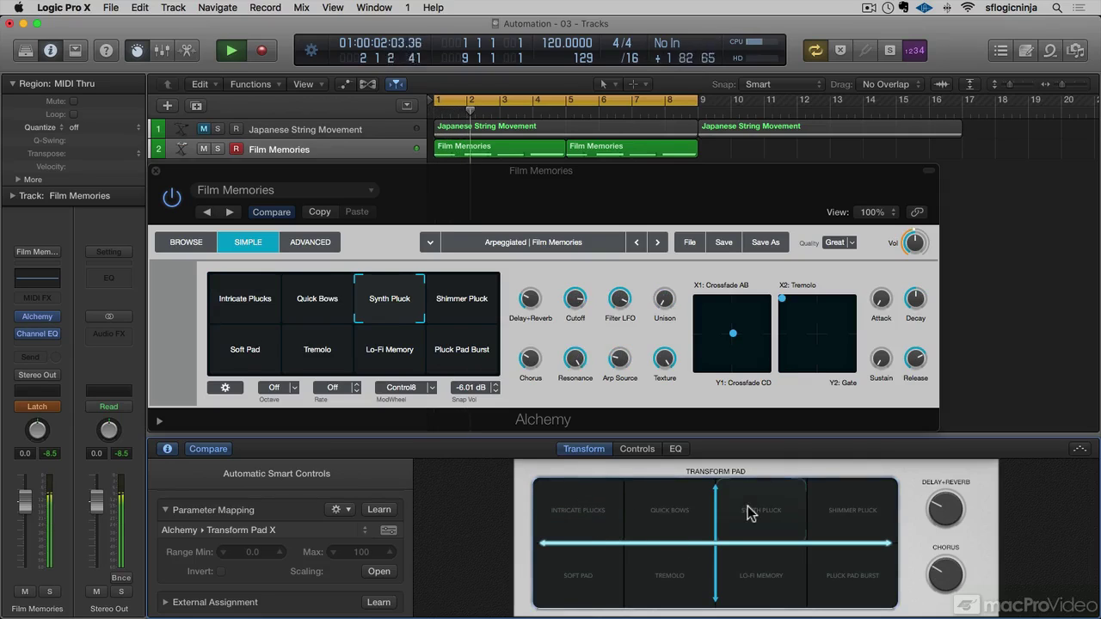
left_click(695, 509)
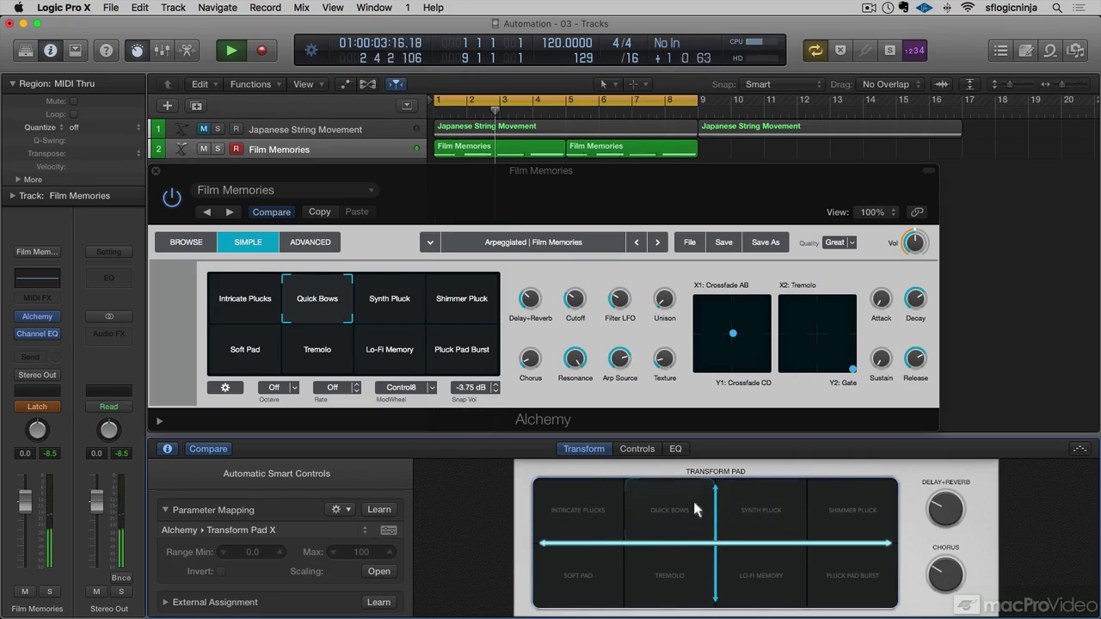
left_click(666, 581)
left_click(578, 581)
left_click(846, 500)
left_click(772, 526)
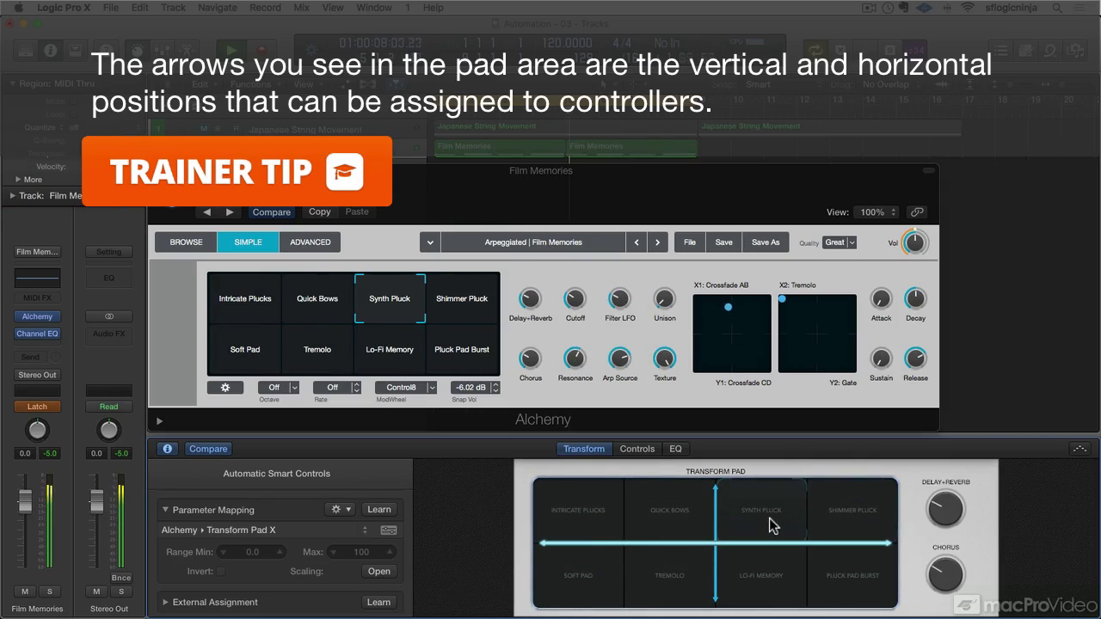
left_click(773, 588)
left_click(856, 580)
left_click(814, 503)
left_click(758, 516)
left_click(634, 522)
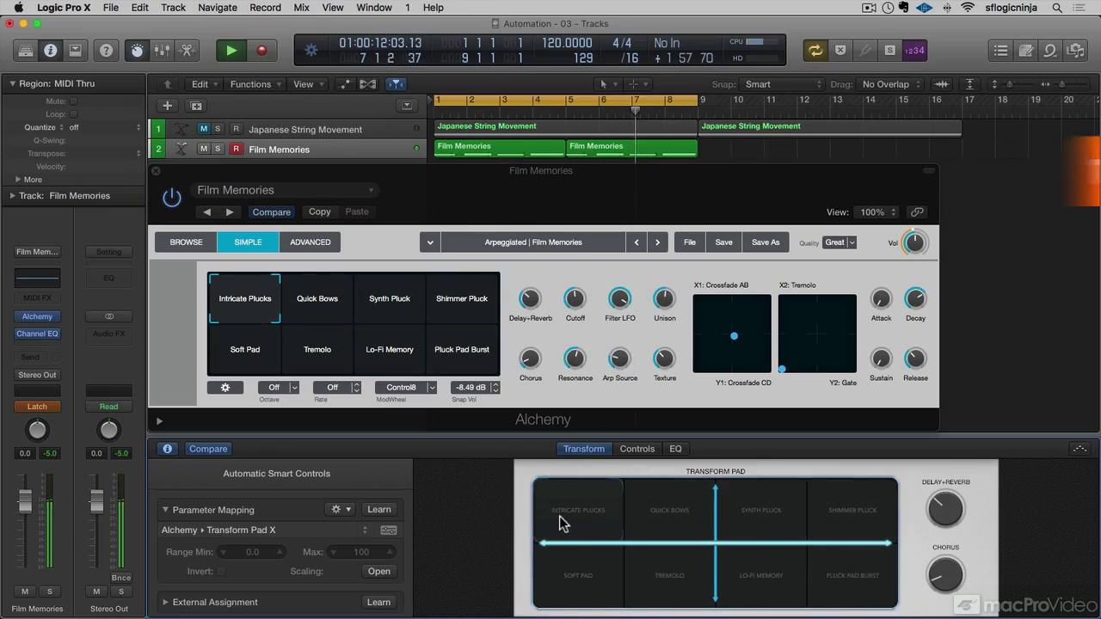
left_click(592, 592)
left_click(583, 520)
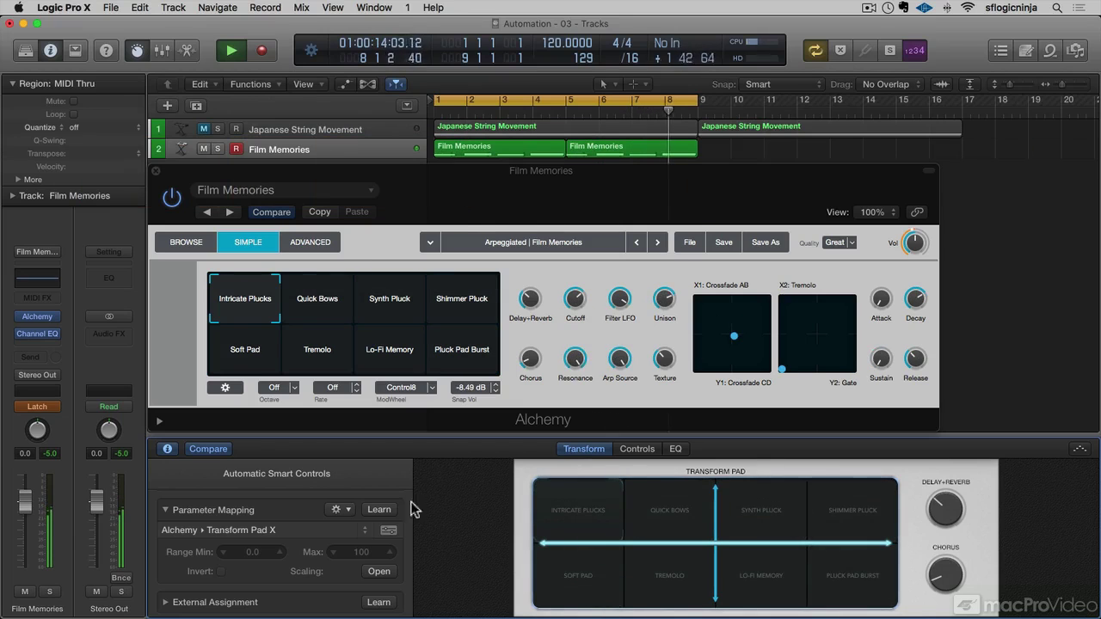
key("space")
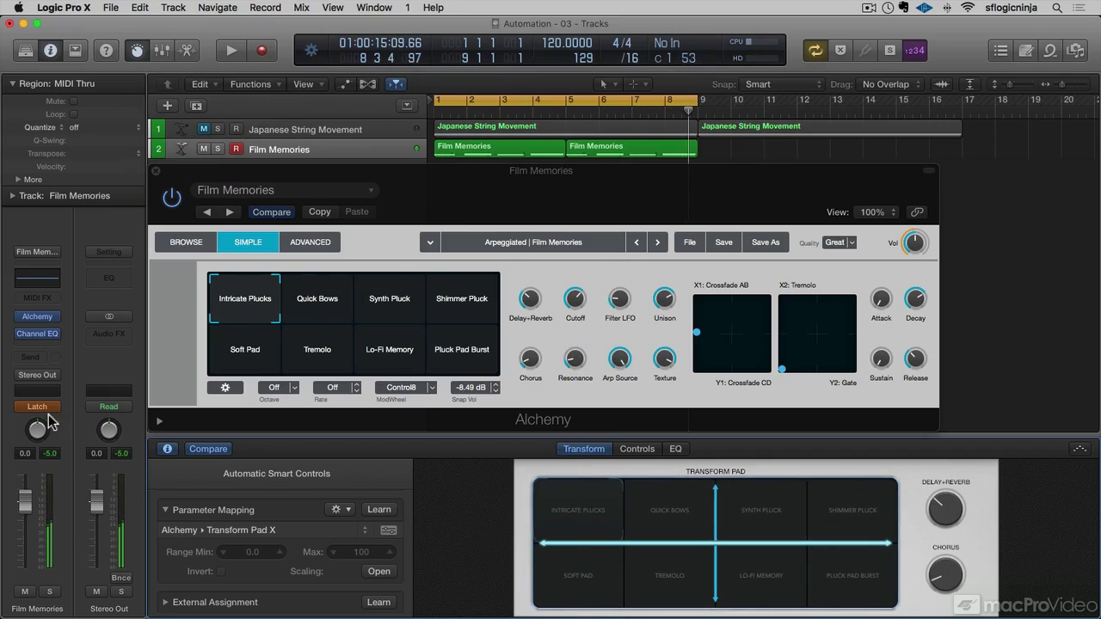
- Return Film Memories automation to Read and play back the recorded snapshot changes
left_click(49, 407)
left_click(51, 386)
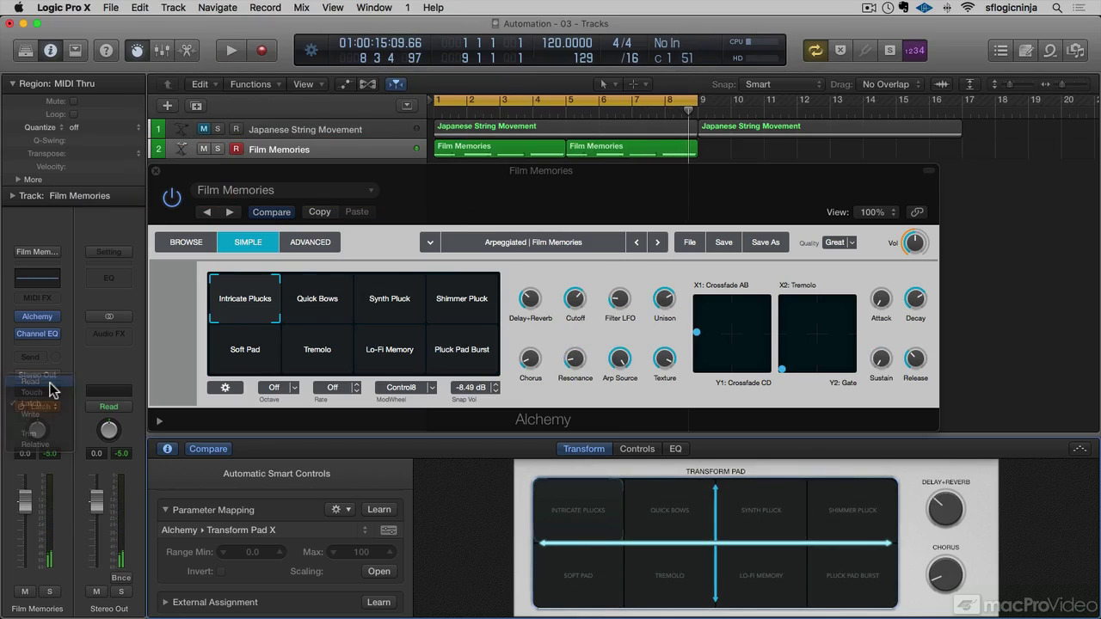
key("space")
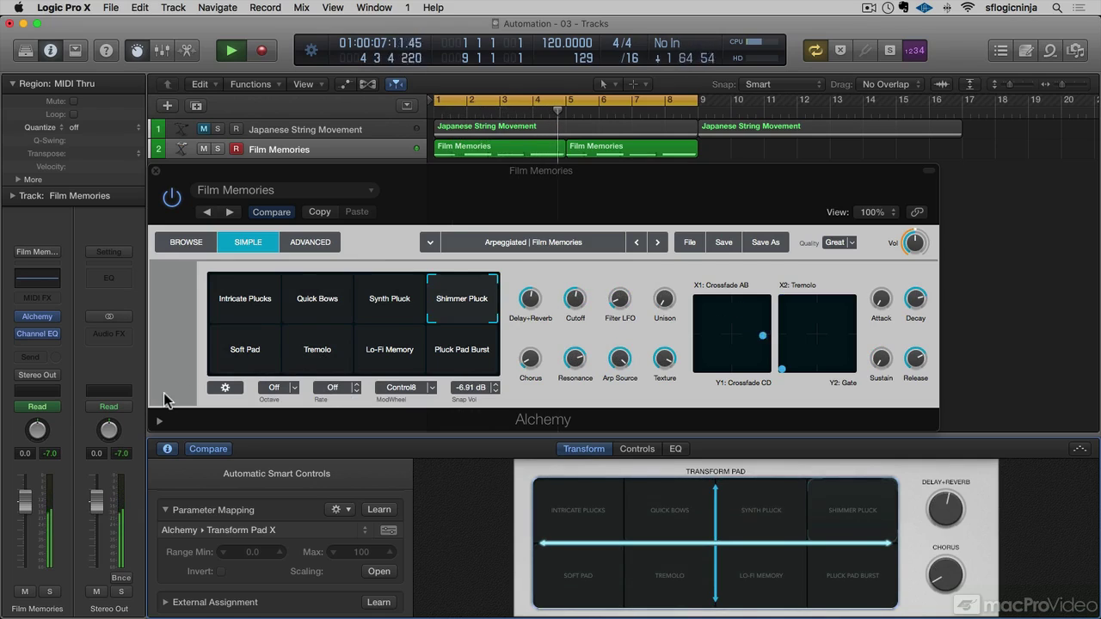
key("space")
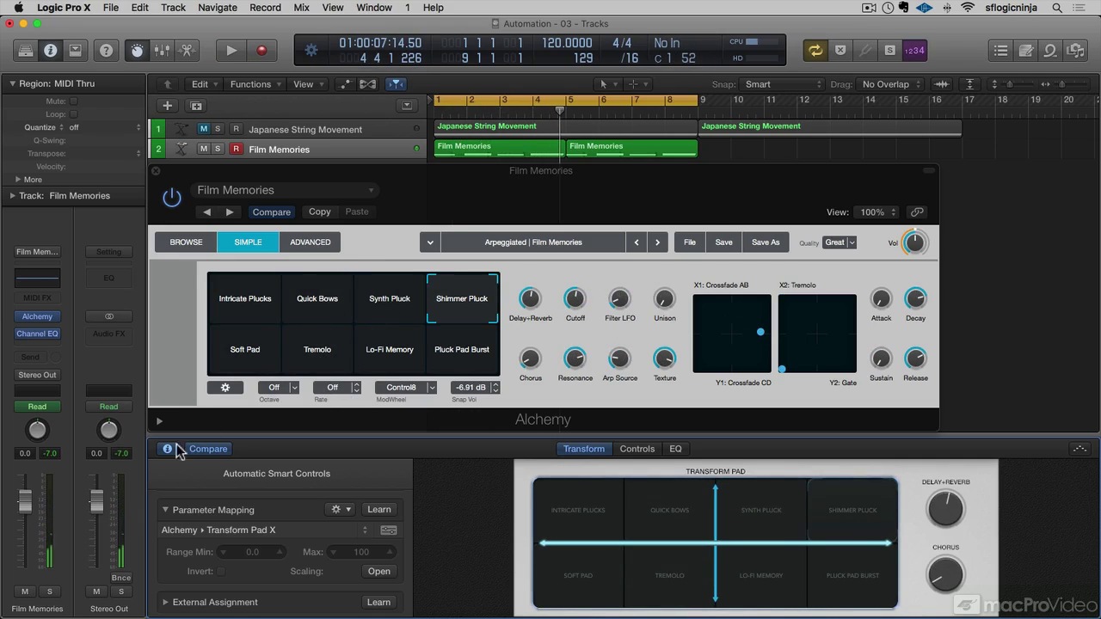
key("space")
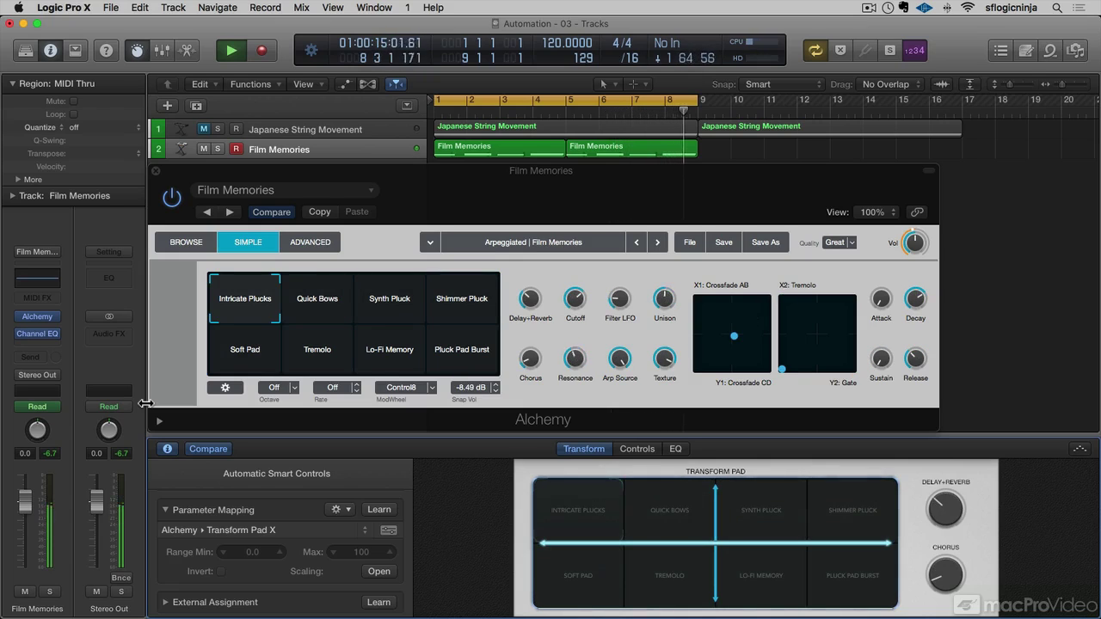
key("space")
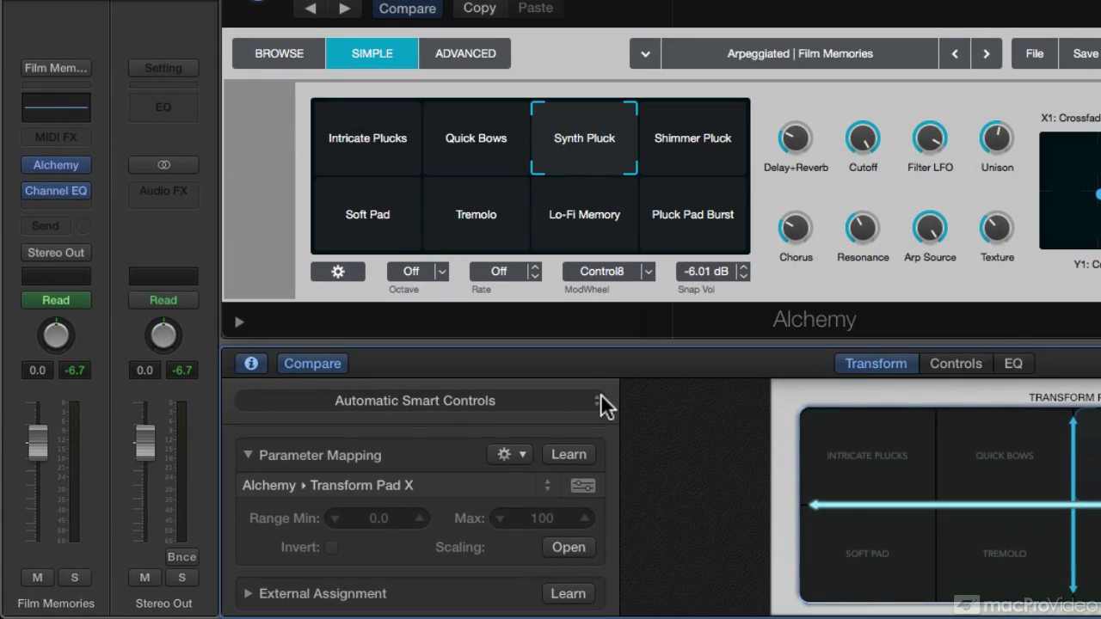
left_click(601, 399)
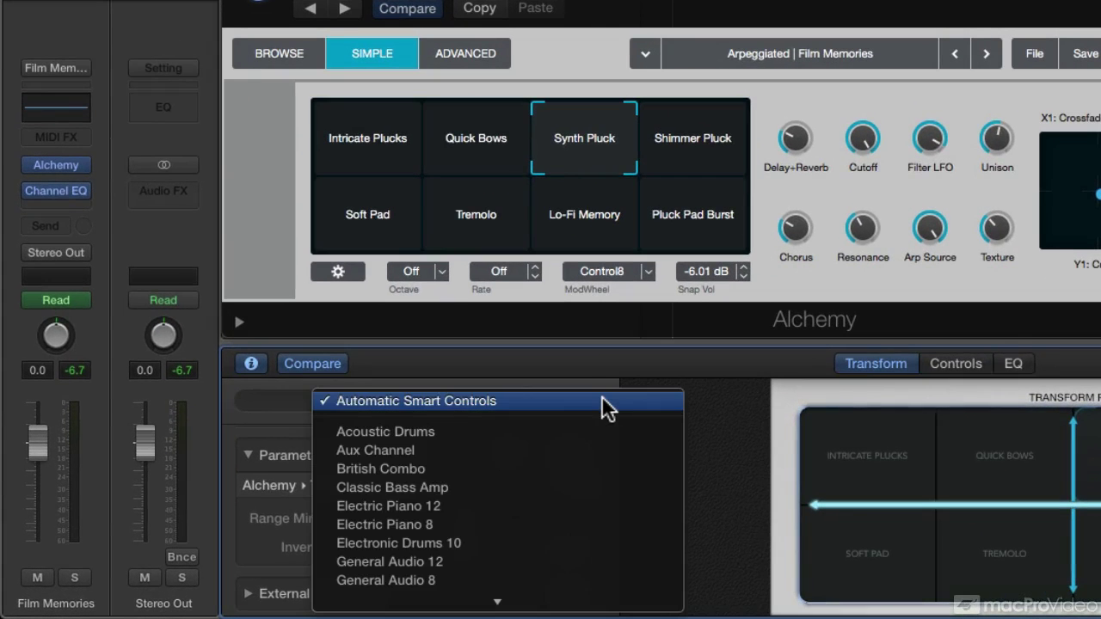
mouse_move(594, 605)
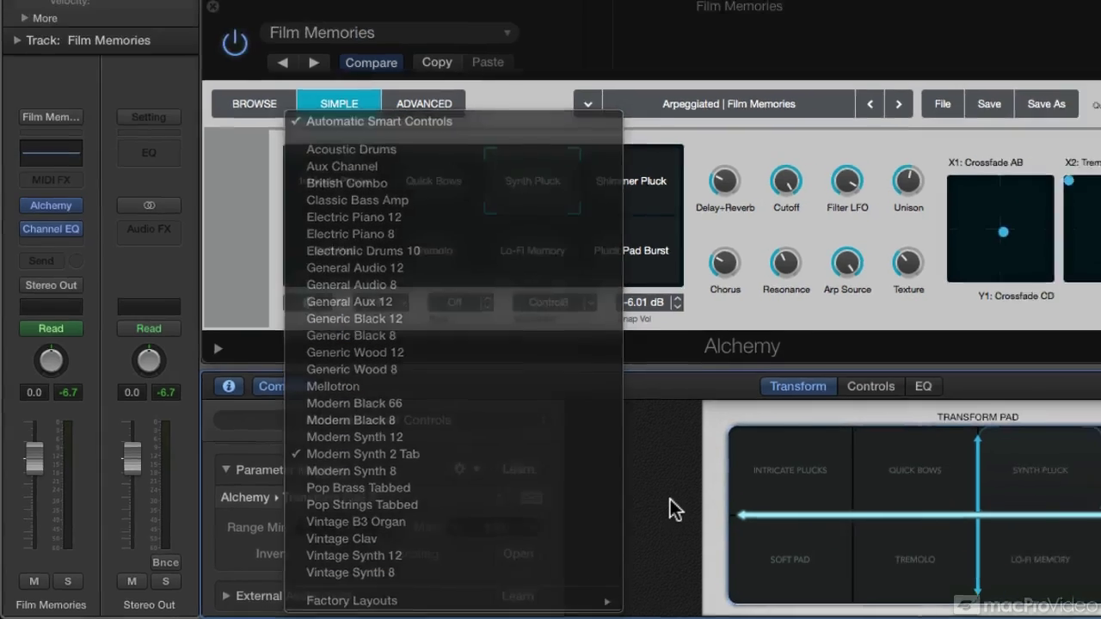
left_click(736, 497)
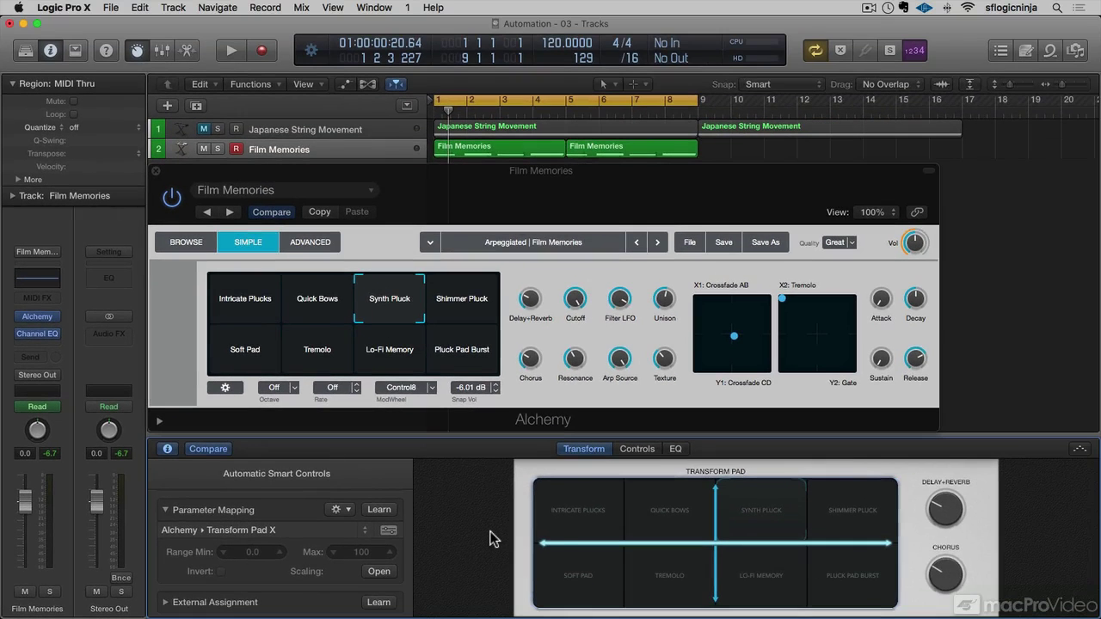